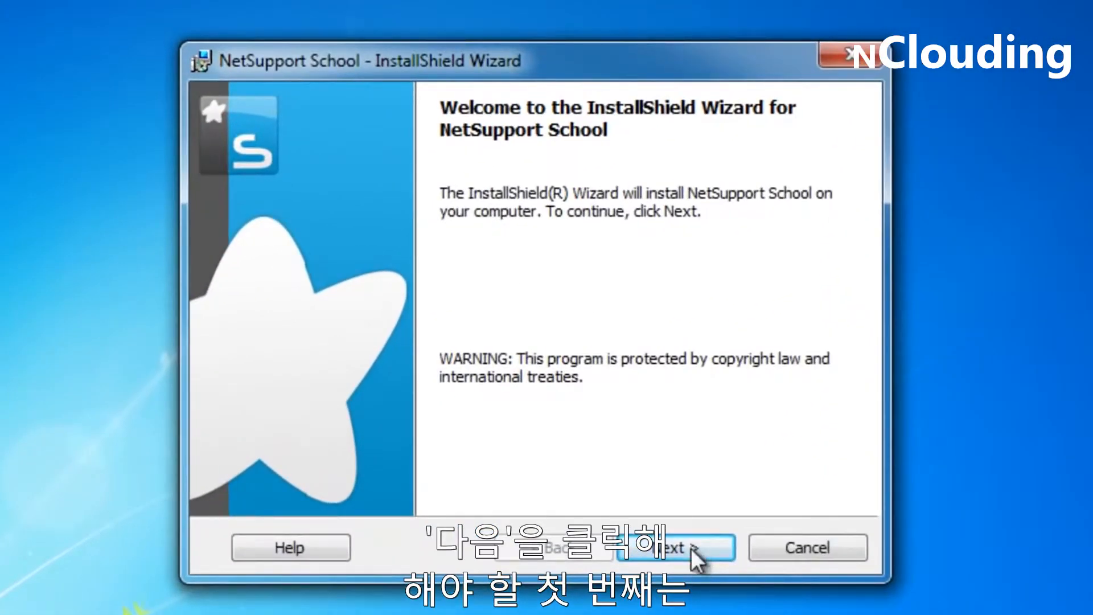
Step: Accept the license agreement and continue the NetSupport School setup with the 30 day evaluation license
left_click(689, 548)
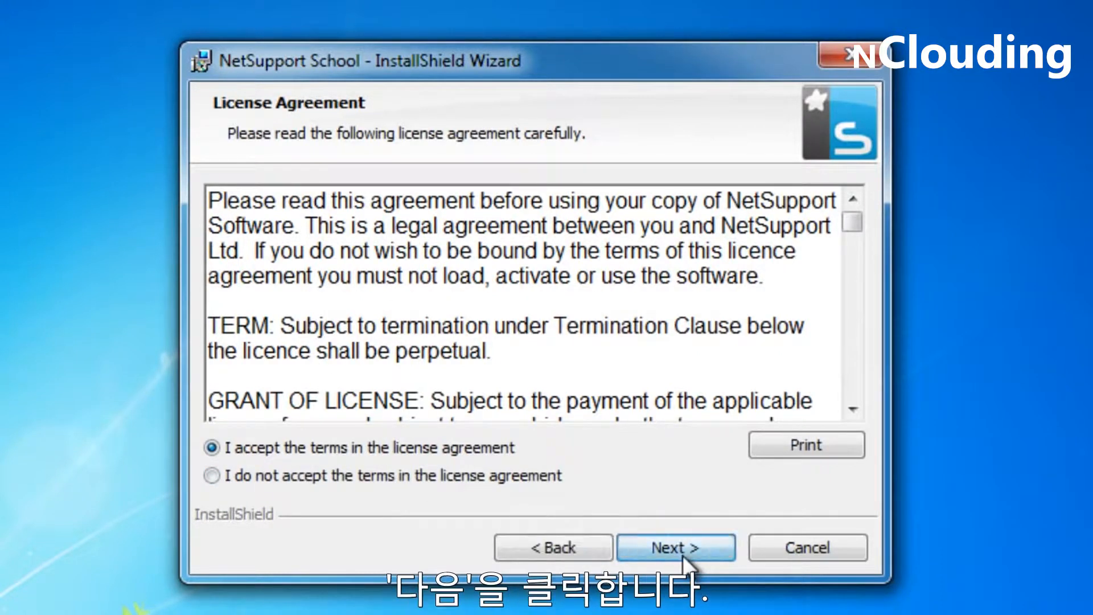
left_click(682, 555)
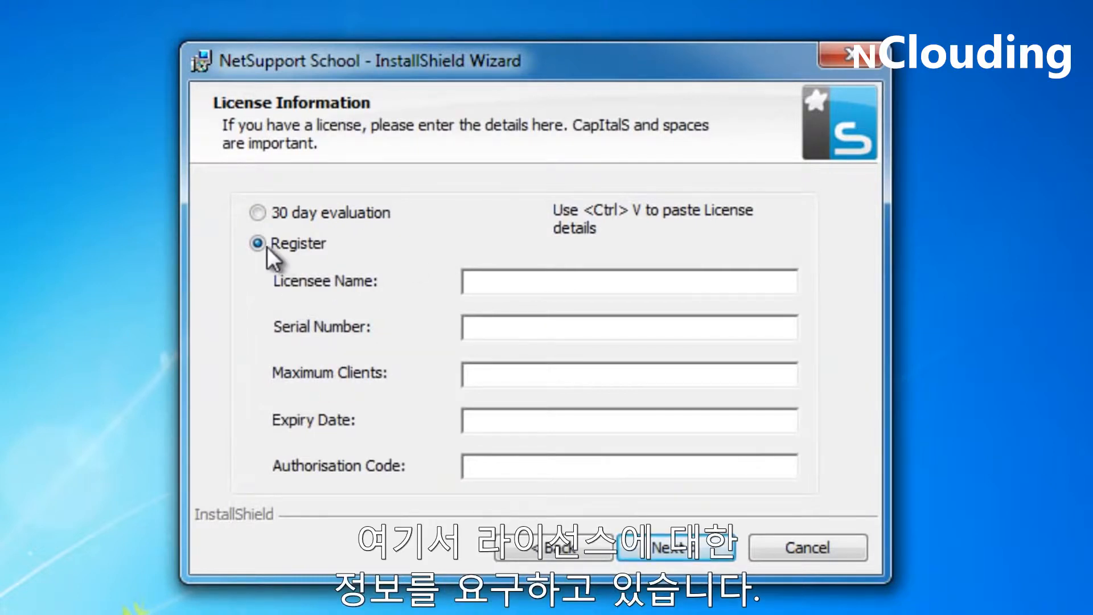
left_click(256, 214)
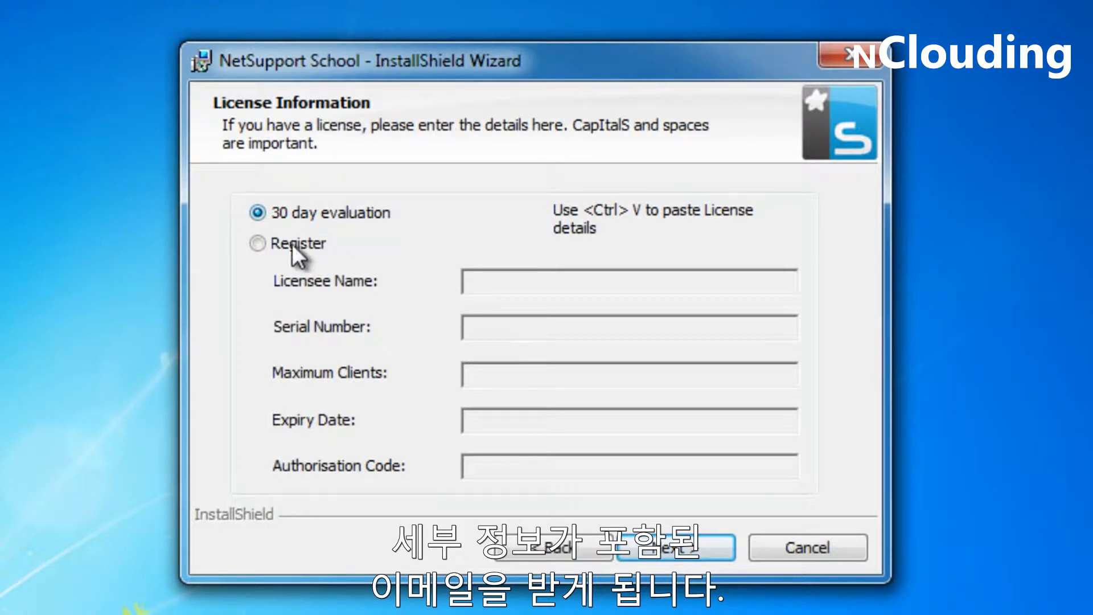
left_click(255, 241)
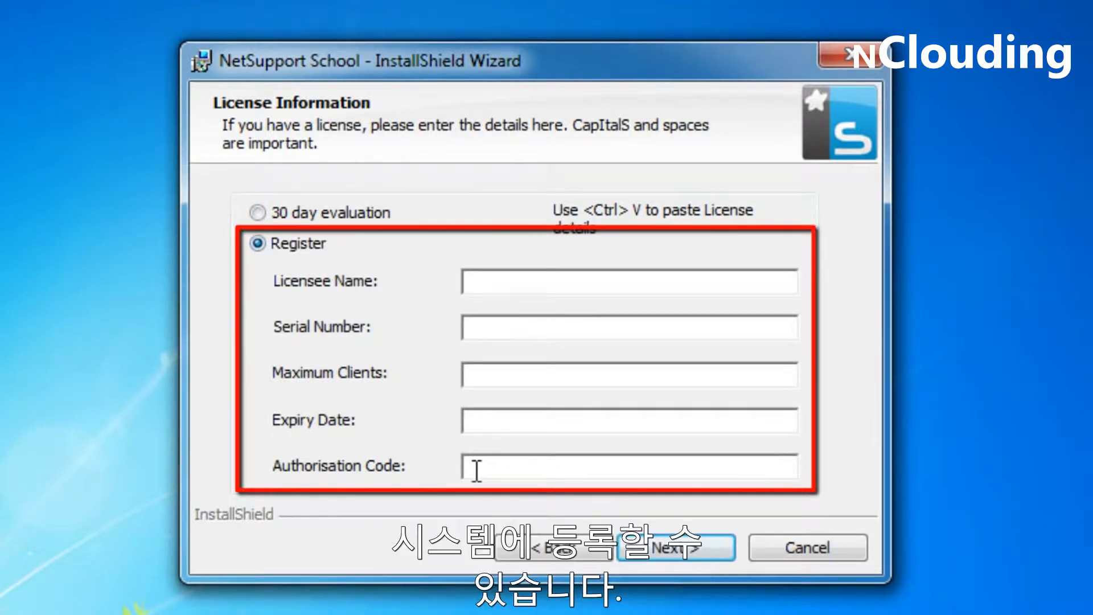
left_click(258, 214)
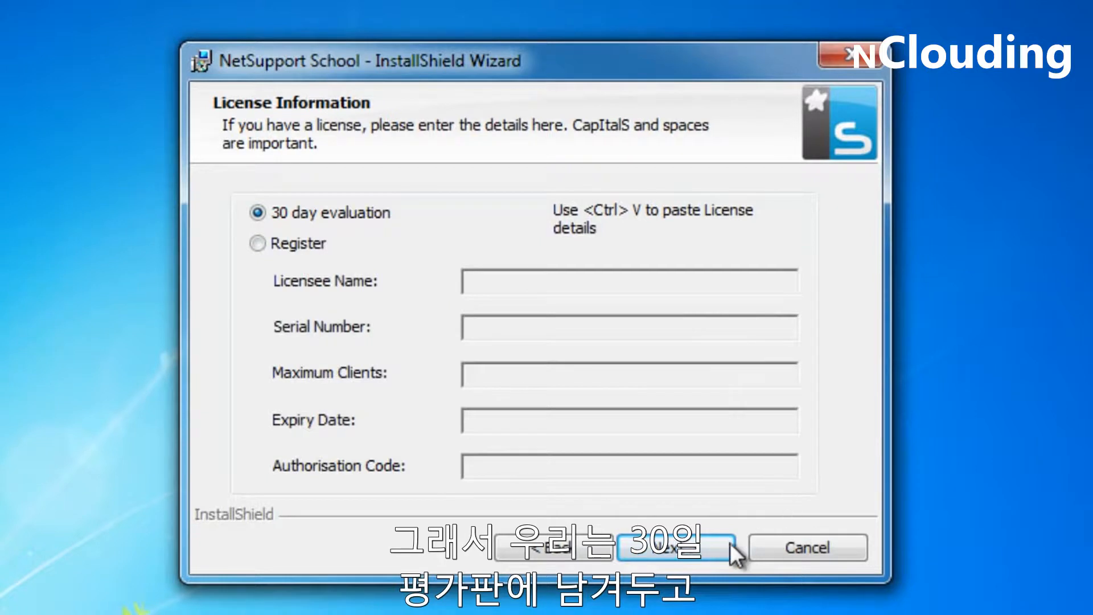
left_click(709, 547)
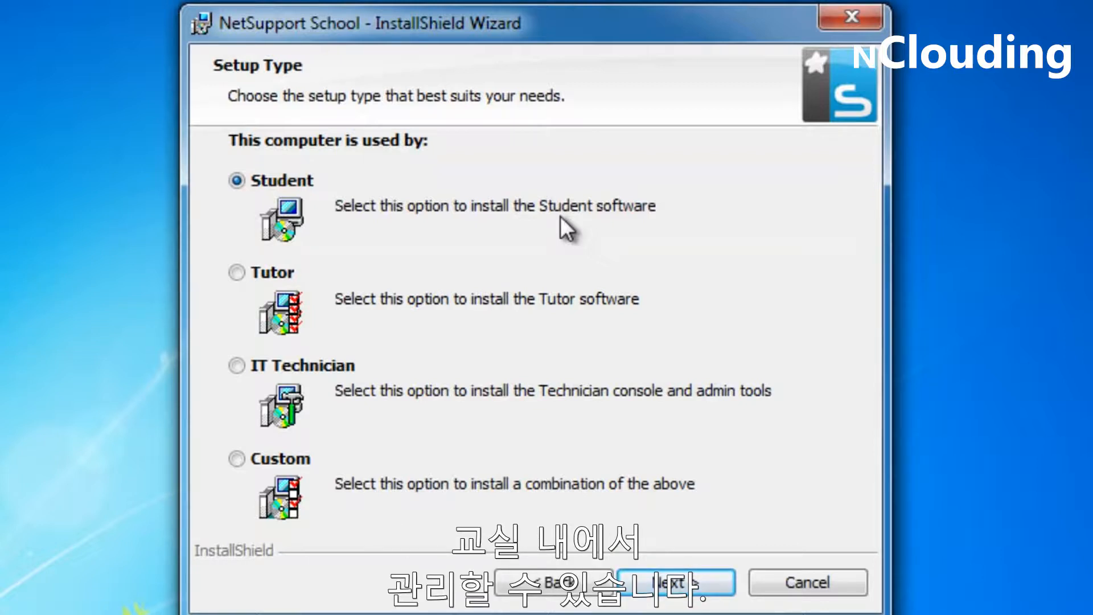
Step: Choose the Custom setup type for this computer and proceed to the feature selection
left_click(238, 278)
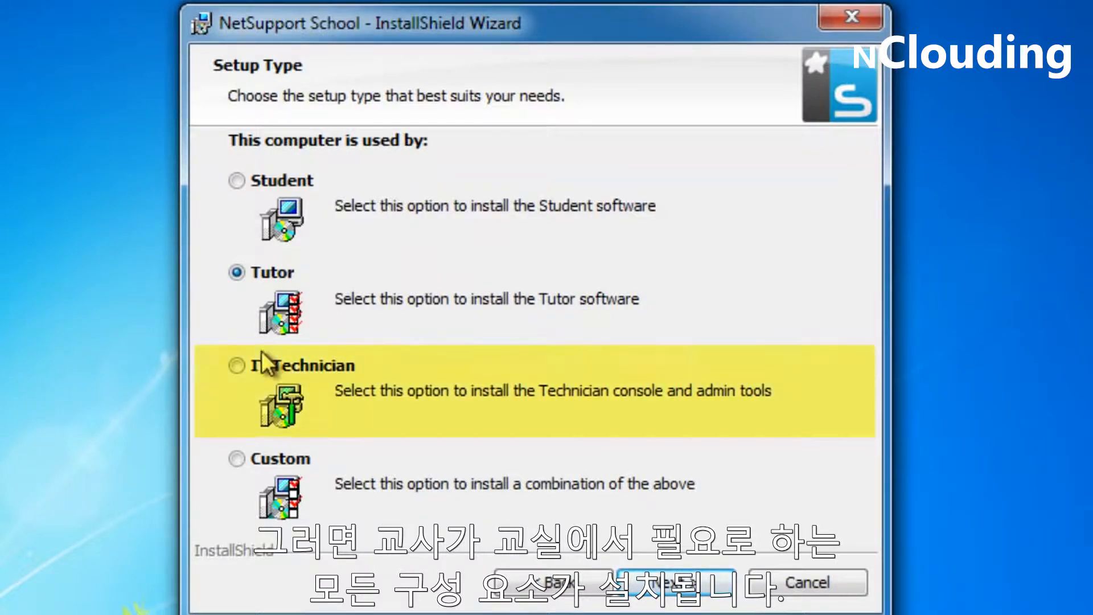
left_click(246, 367)
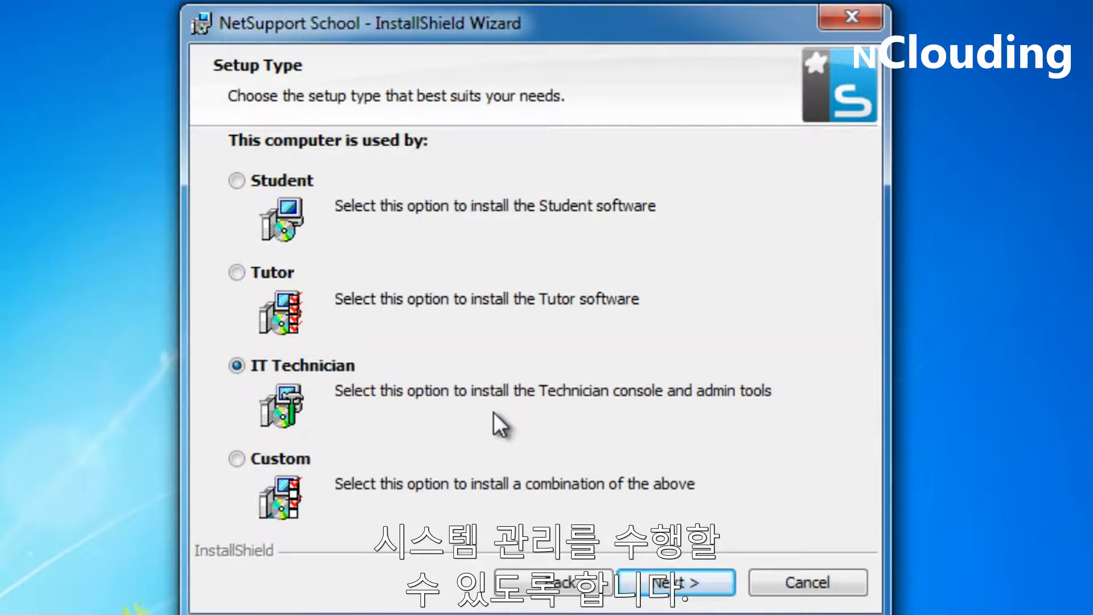
left_click(235, 459)
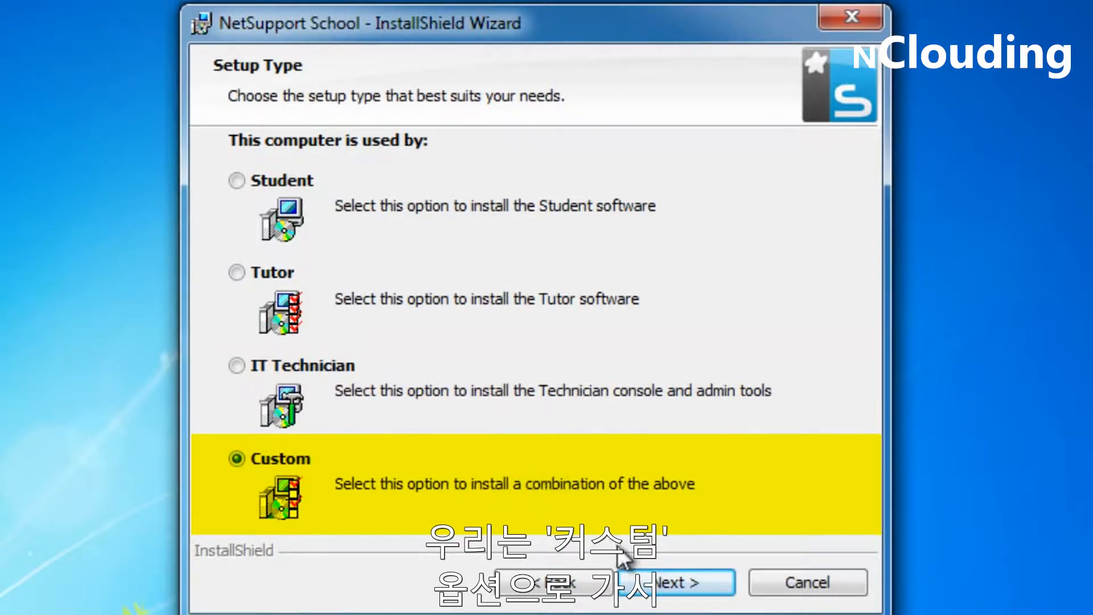
left_click(656, 589)
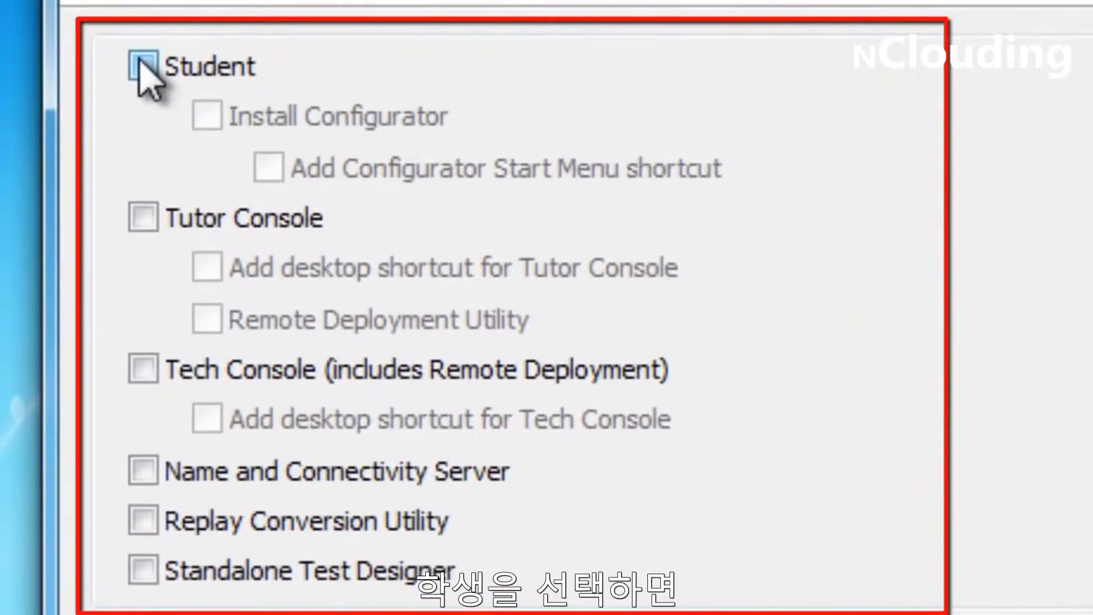
Step: Try selecting and clearing the Student, Tutor Console, Tech Console, Name and Connectivity Server and Replay Conversion Utility features one by one
left_click(238, 158)
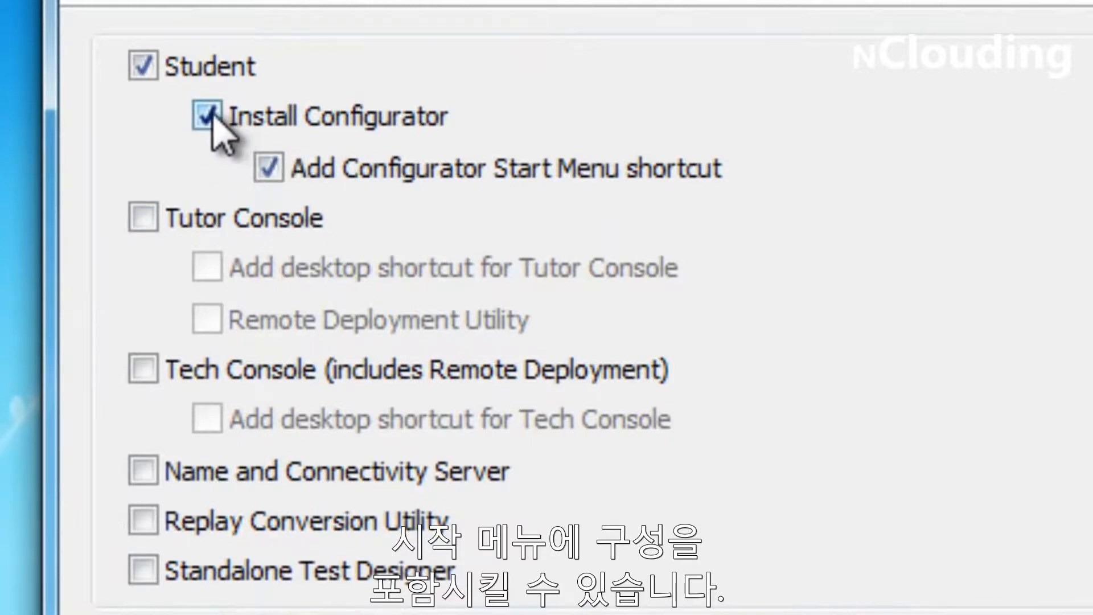
left_click(143, 66)
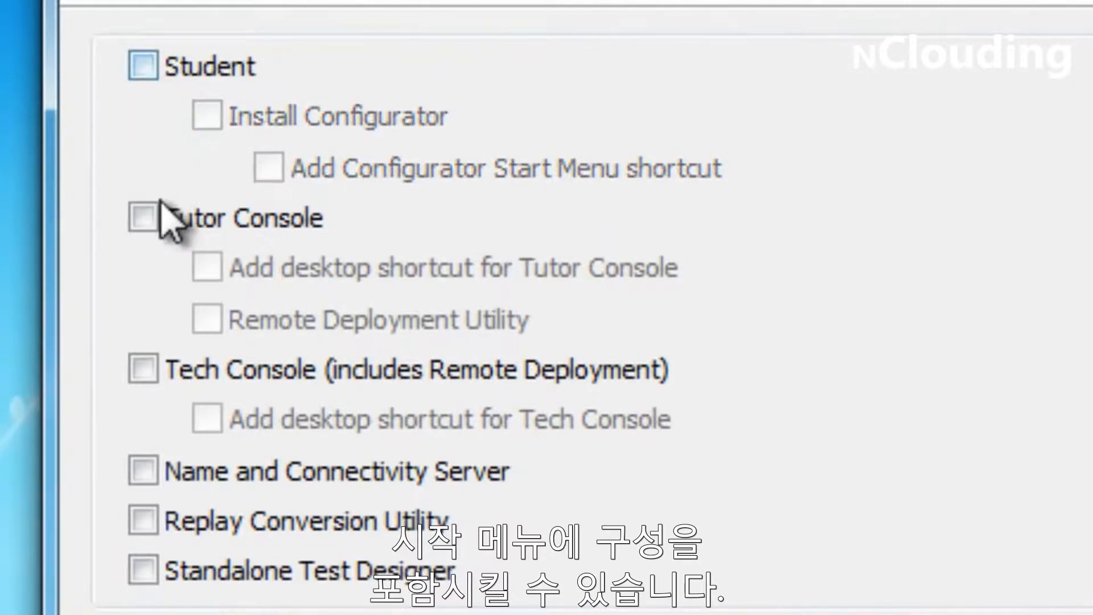
left_click(142, 217)
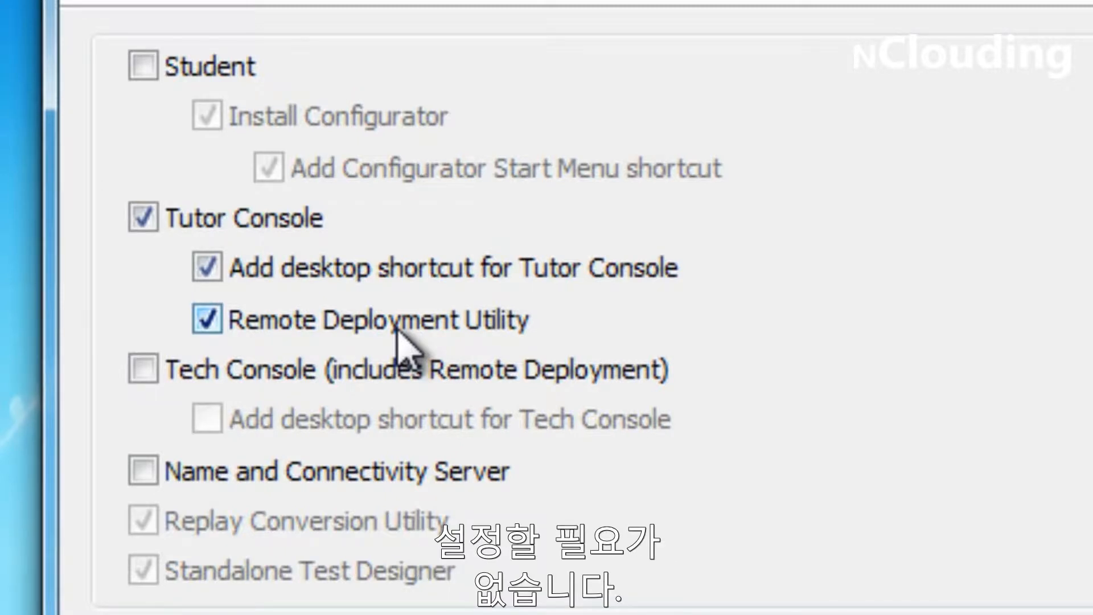
left_click(145, 219)
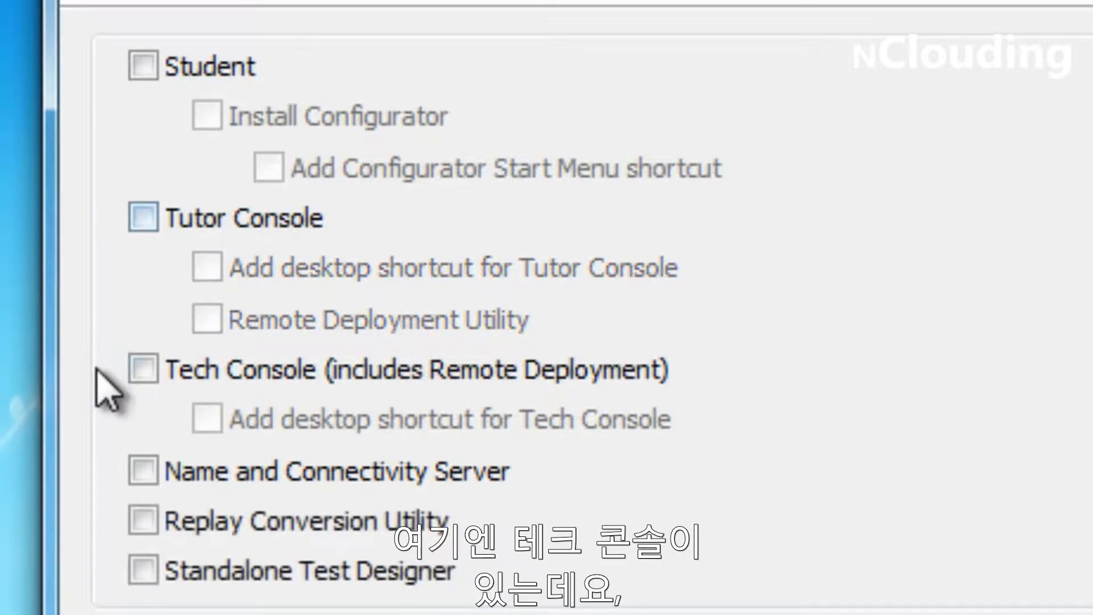
left_click(149, 369)
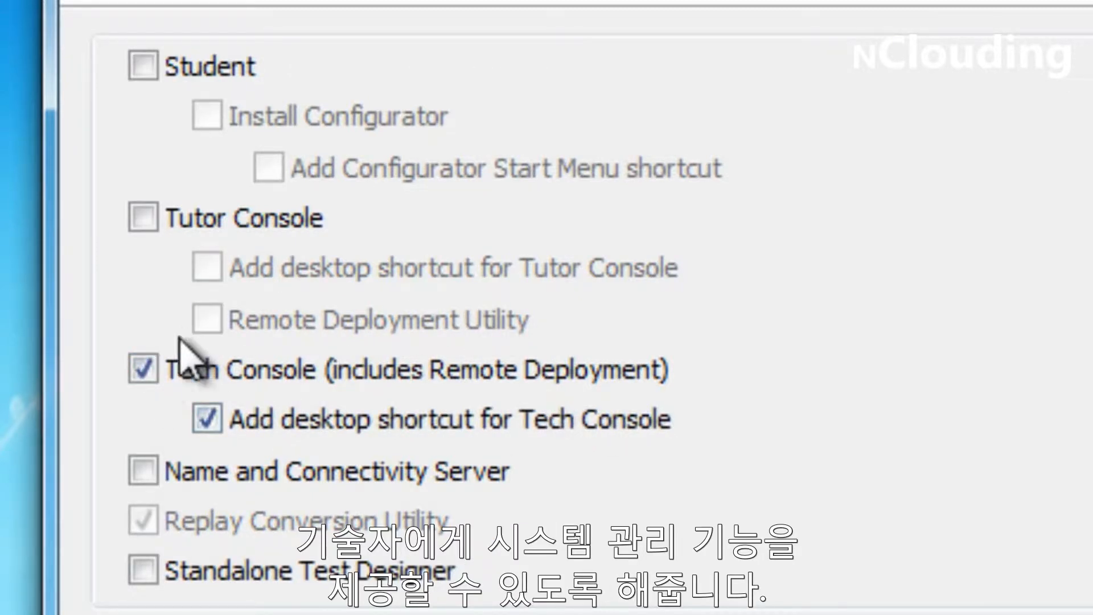
left_click(149, 367)
left_click(142, 474)
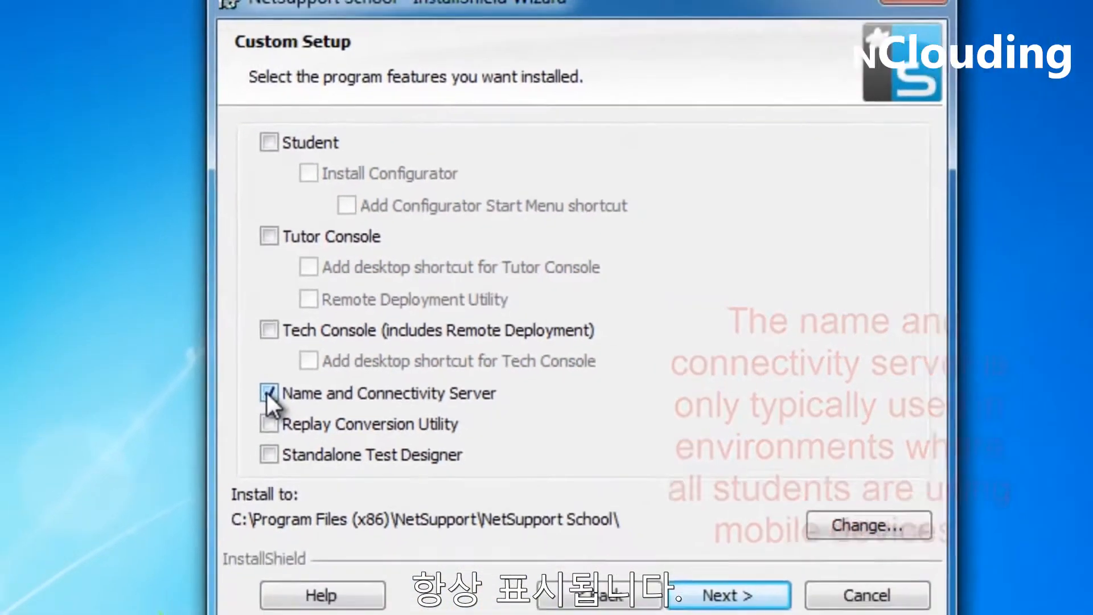
left_click(142, 470)
left_click(319, 408)
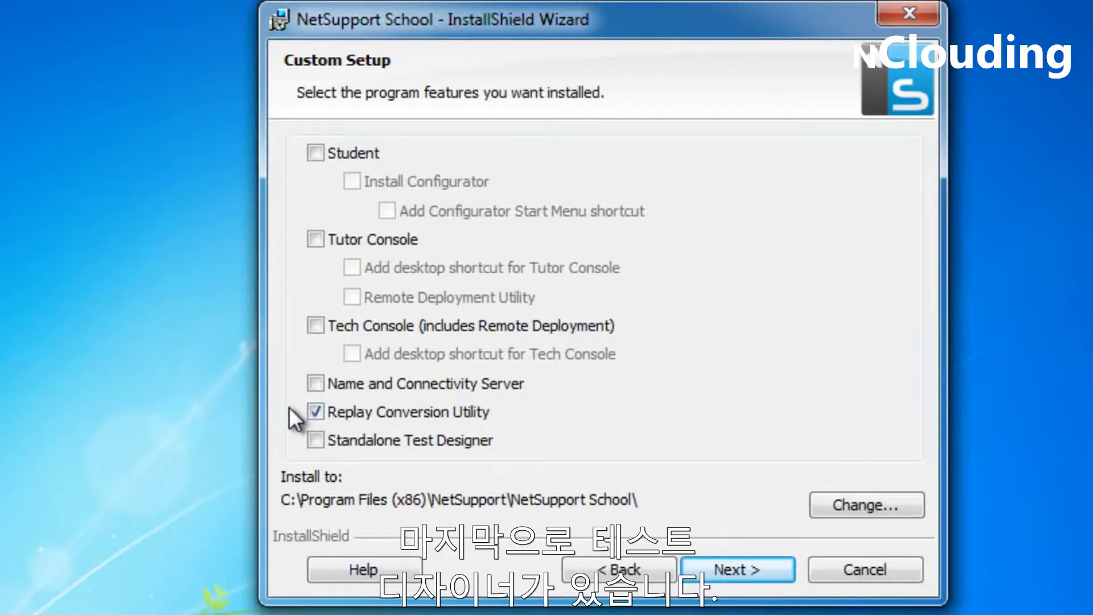
left_click(317, 410)
Step: Select Standalone Test Designer, Student, Tutor Console and Tech Console for installation, keeping the default install folder
left_click(316, 438)
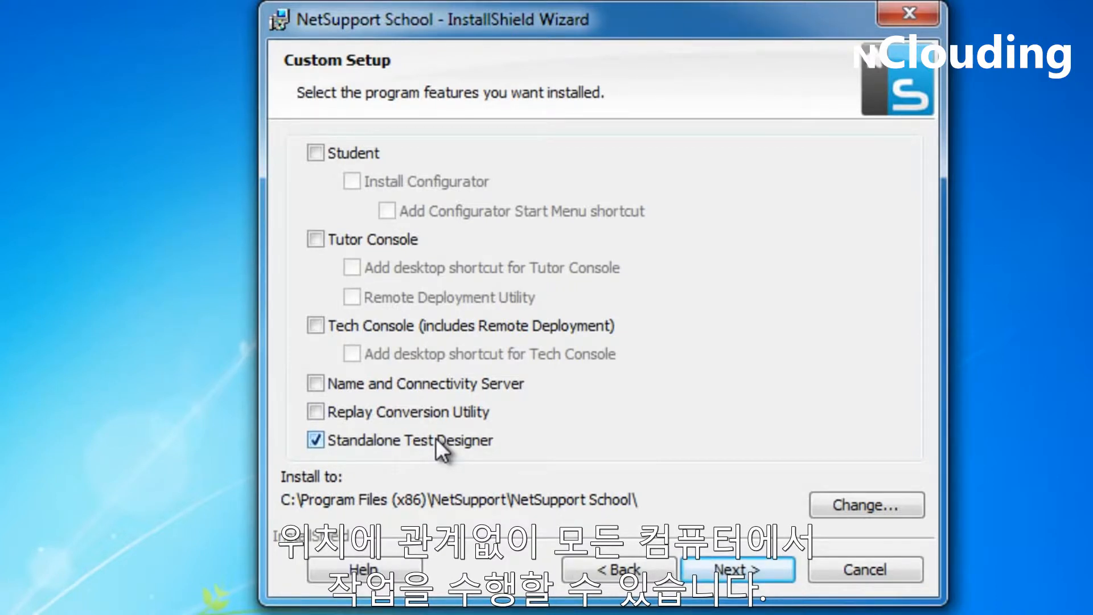
left_click(314, 153)
left_click(314, 239)
left_click(315, 326)
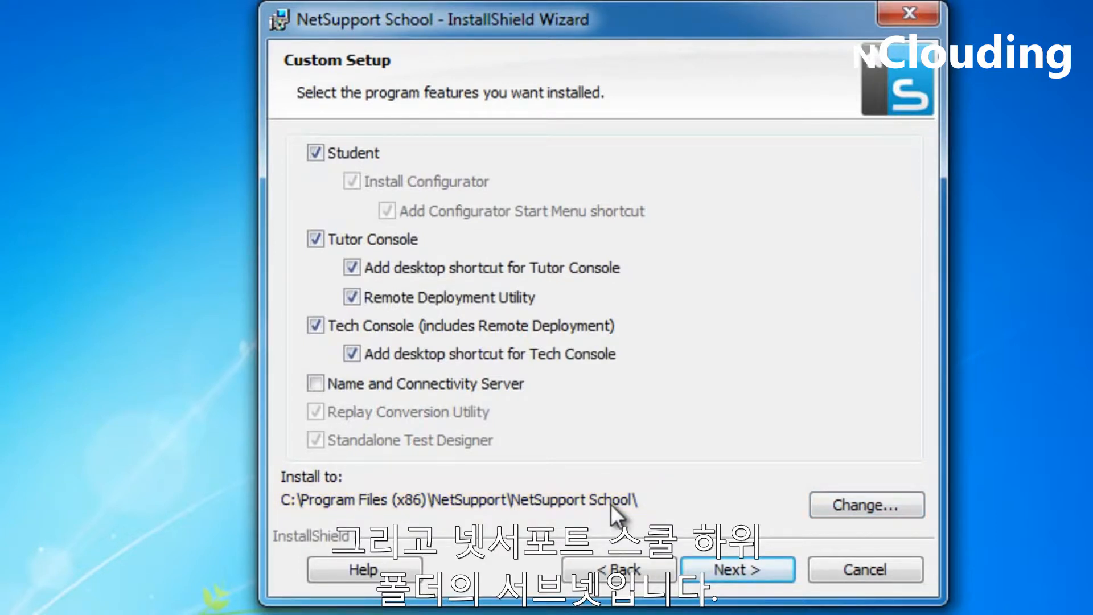
left_click(735, 565)
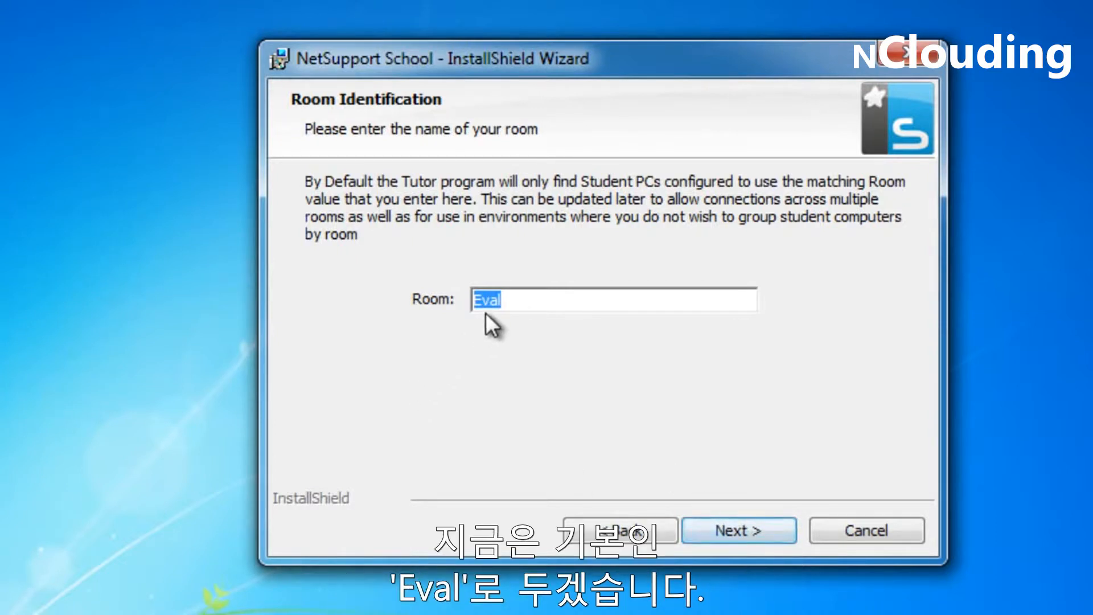
Step: Keep Eval as the room name, install the program and finish the setup wizard
left_click(735, 538)
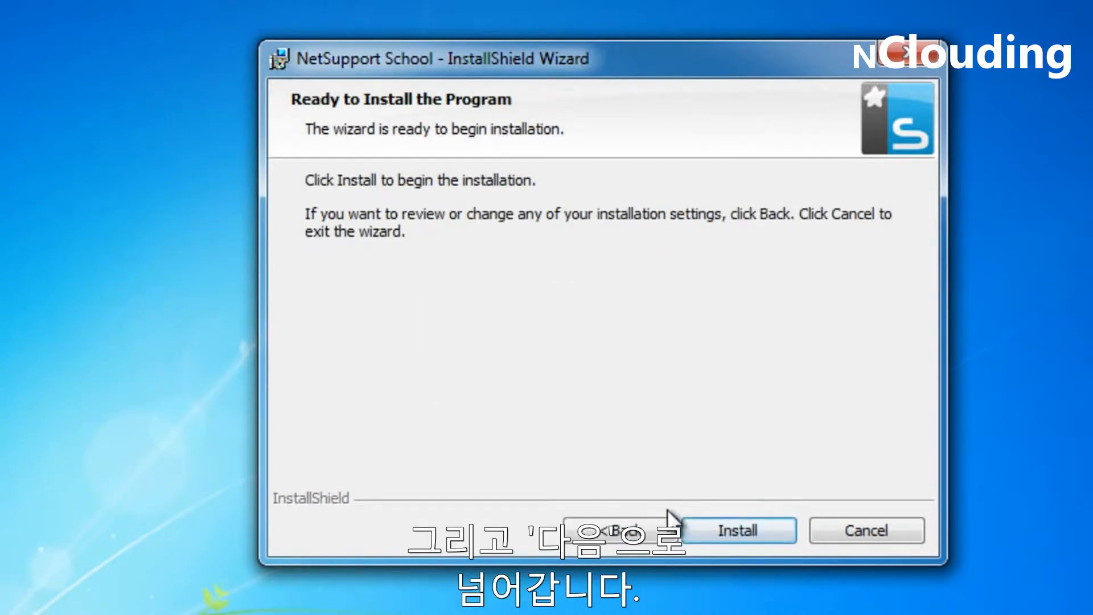
left_click(722, 531)
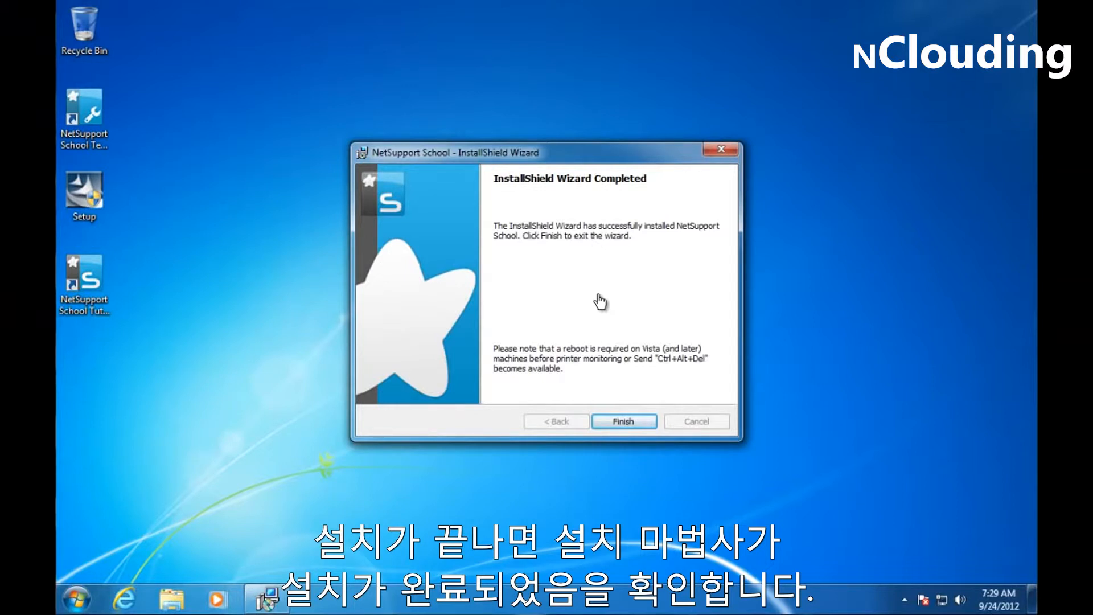
left_click(623, 423)
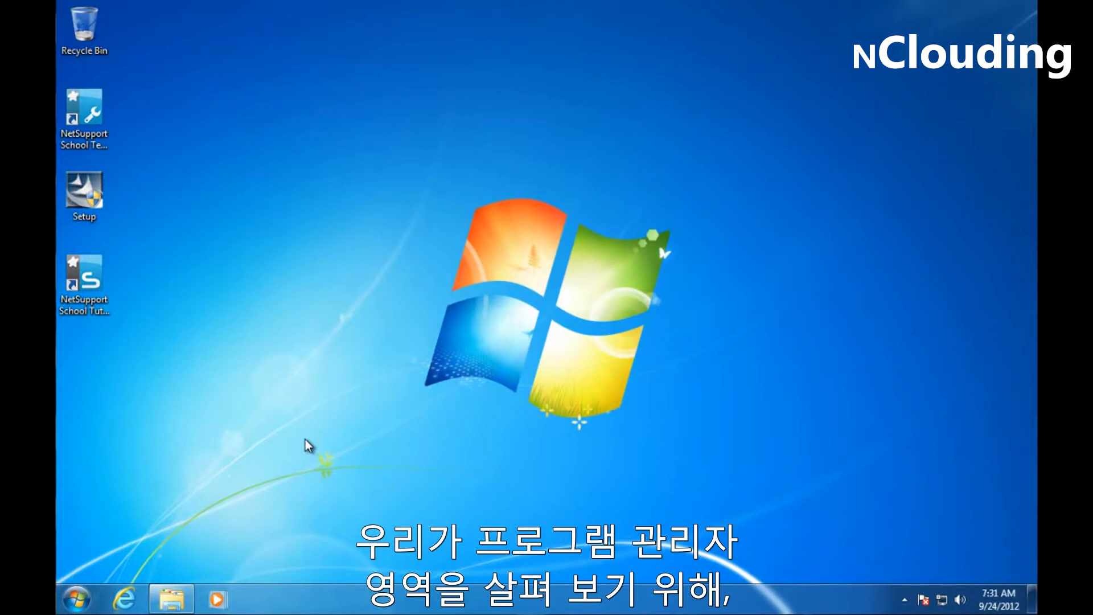
Step: Run PCILIC from the NetSupport School program folder, allow it through User Account Control and examine the License Manager's license fields
left_click(171, 598)
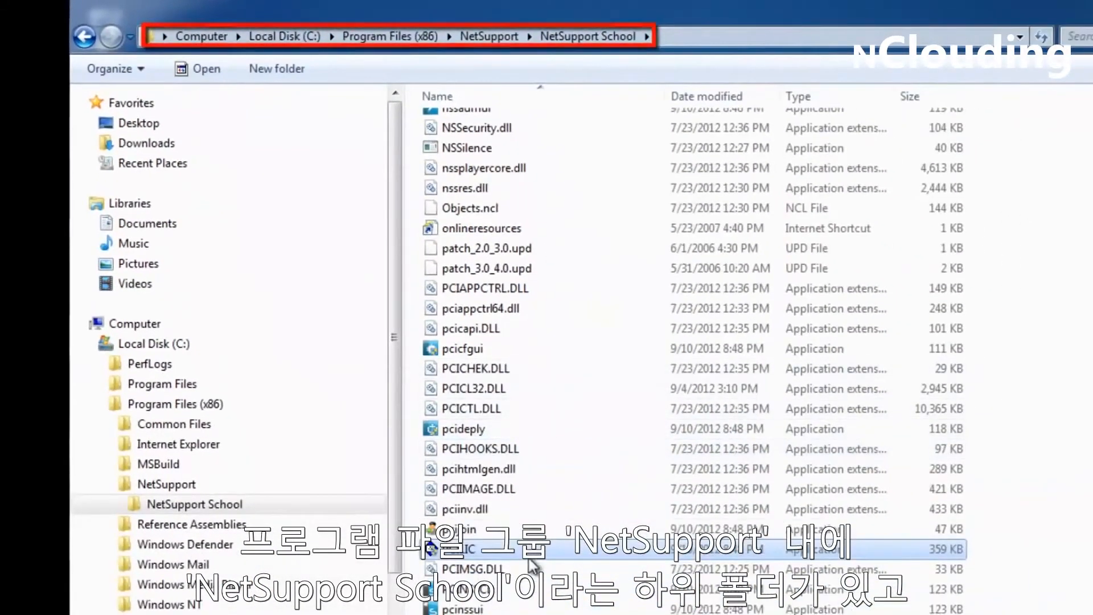
double_click(466, 552)
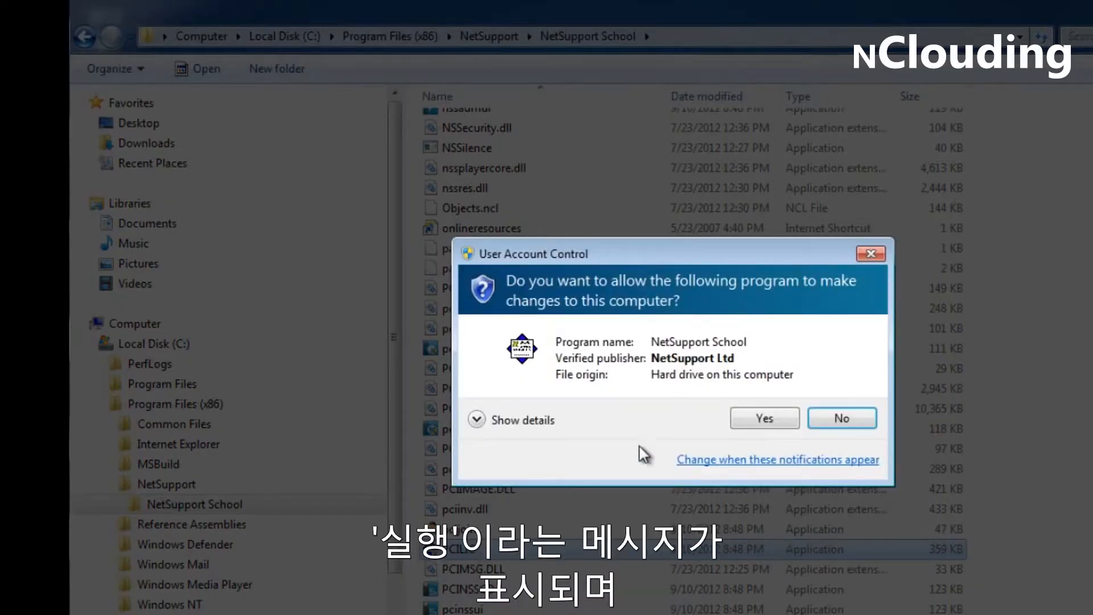
left_click(766, 419)
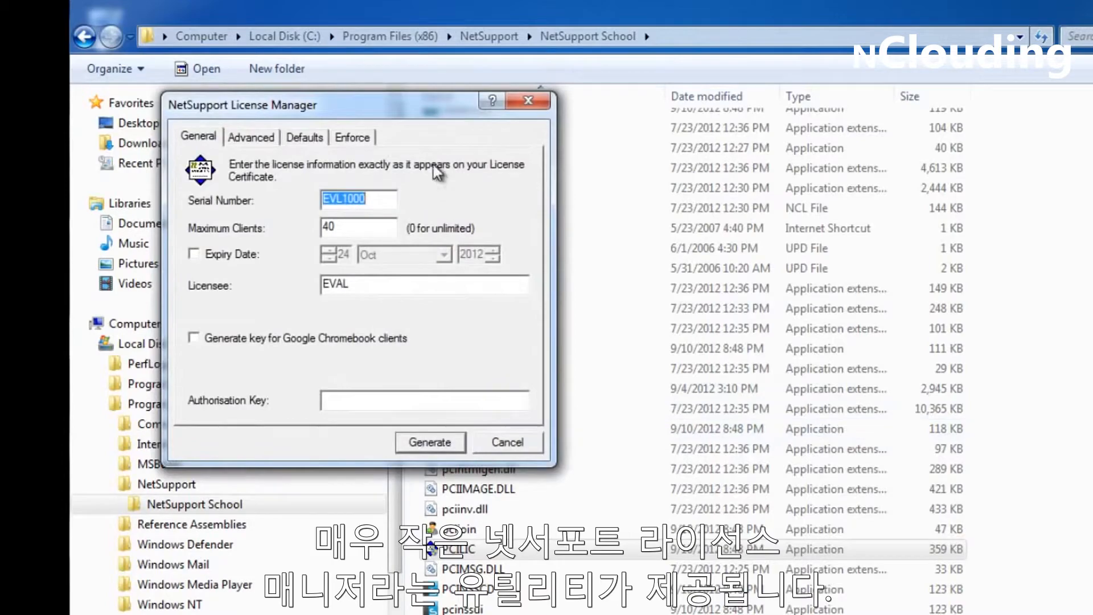
left_click_drag(401, 107, 497, 149)
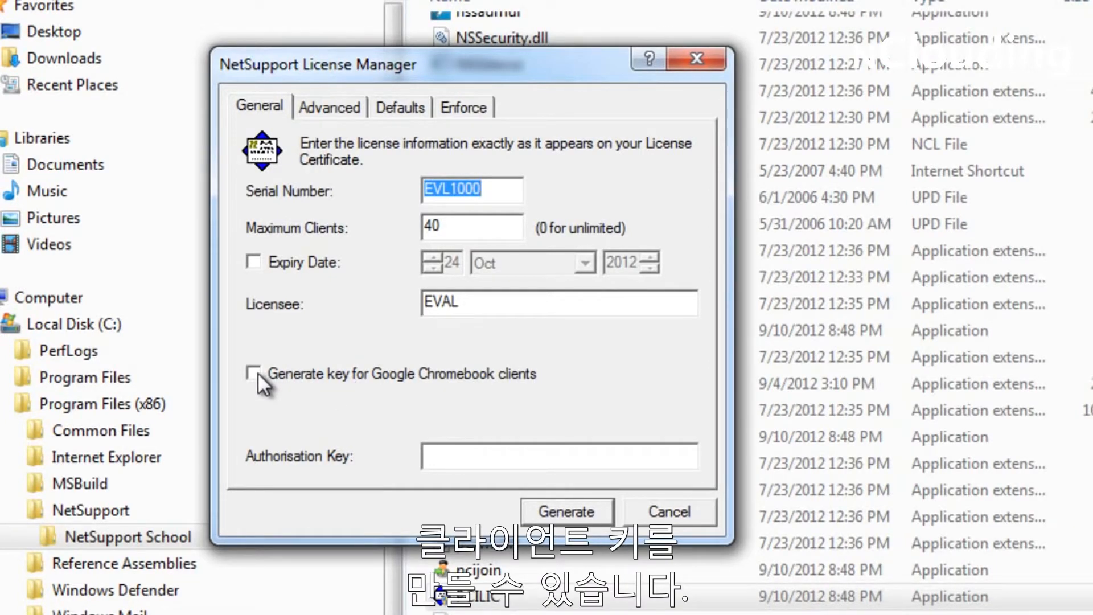
left_click(435, 455)
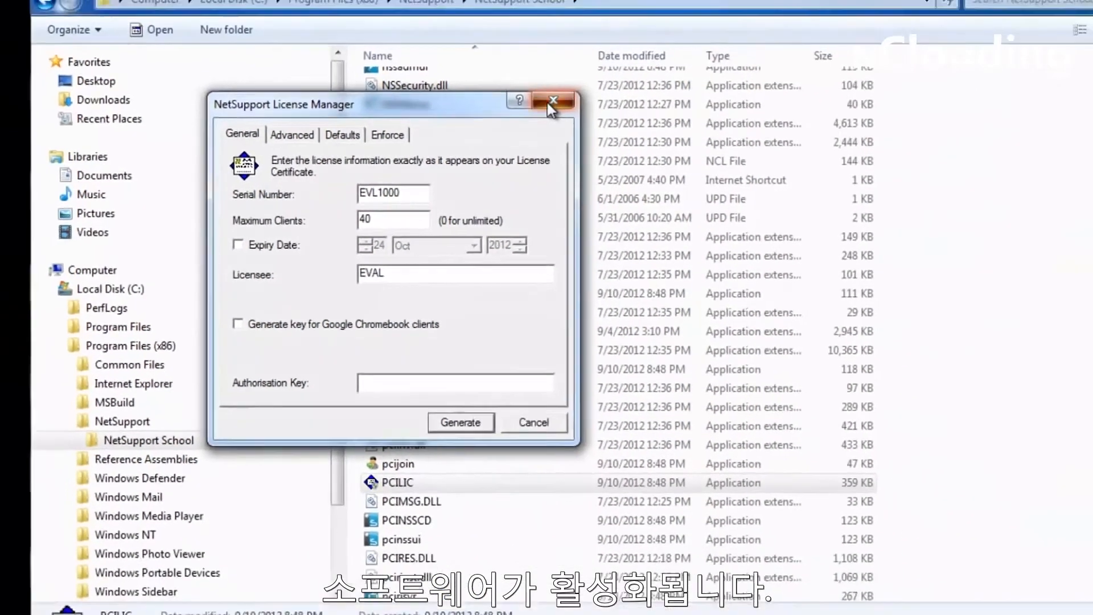
Step: Close the License Manager without generating a key and locate the NSM.LIC file in the program folder
left_click(551, 102)
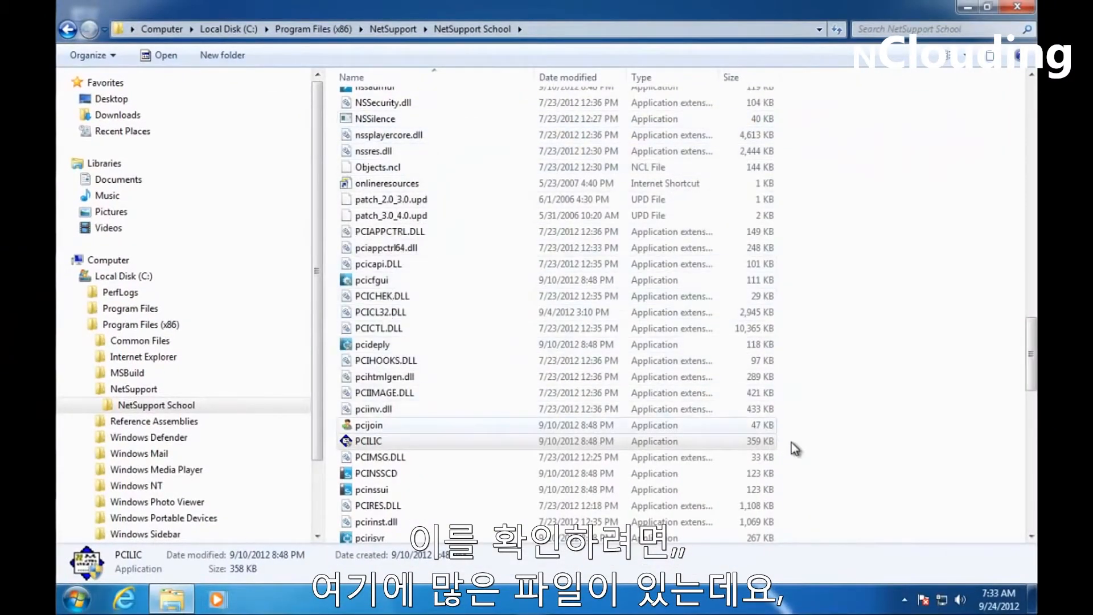
left_click(1028, 135)
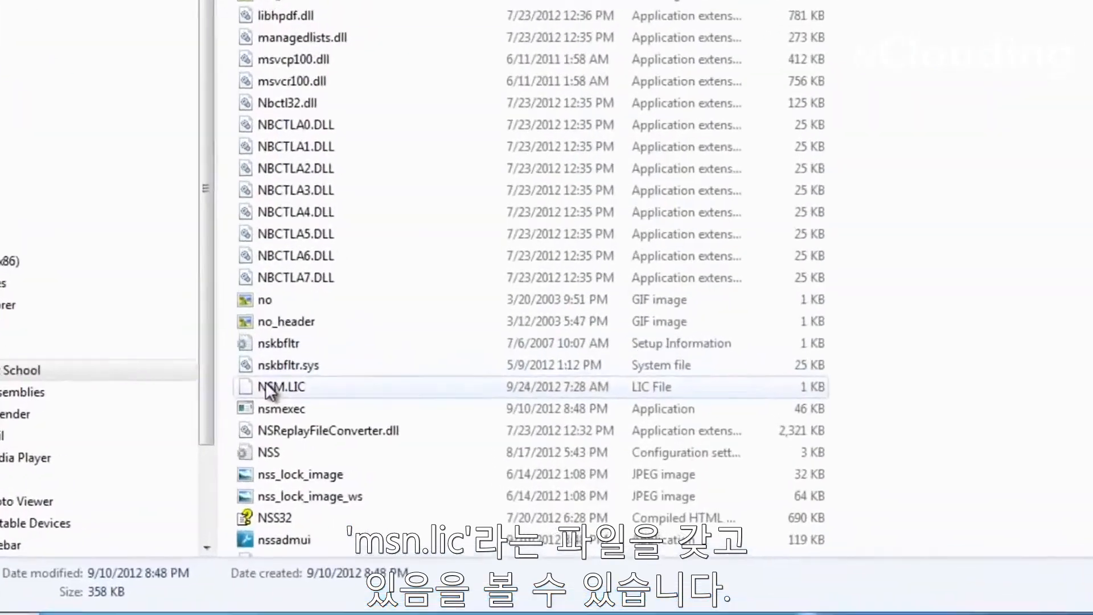
left_click(266, 387)
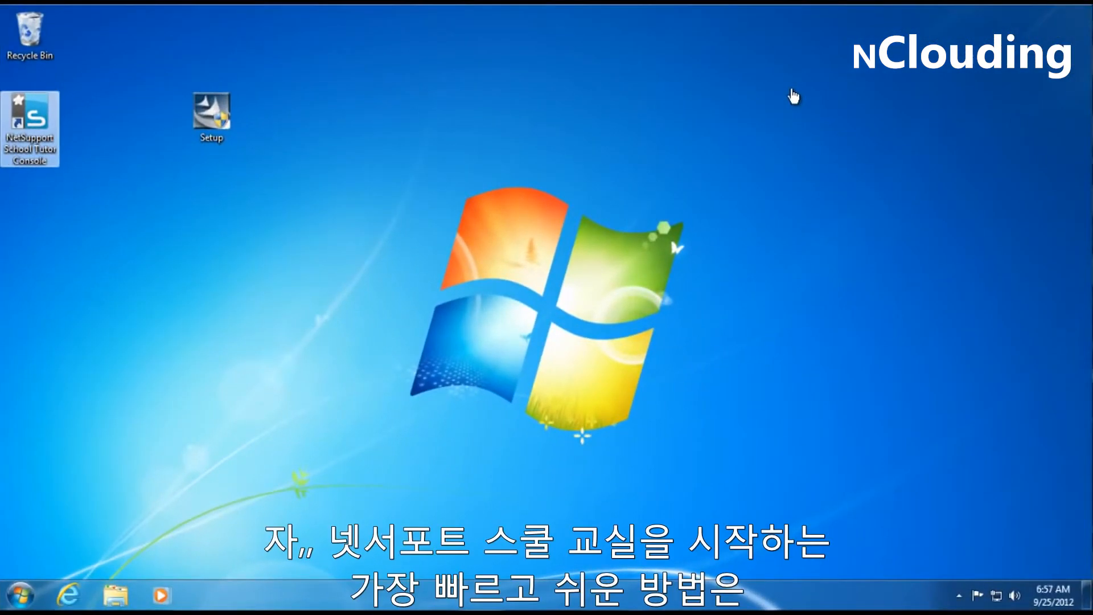
Step: Start the NetSupport School Tutor Console from the desktop and open the Classroom deployment of the Student software
double_click(37, 118)
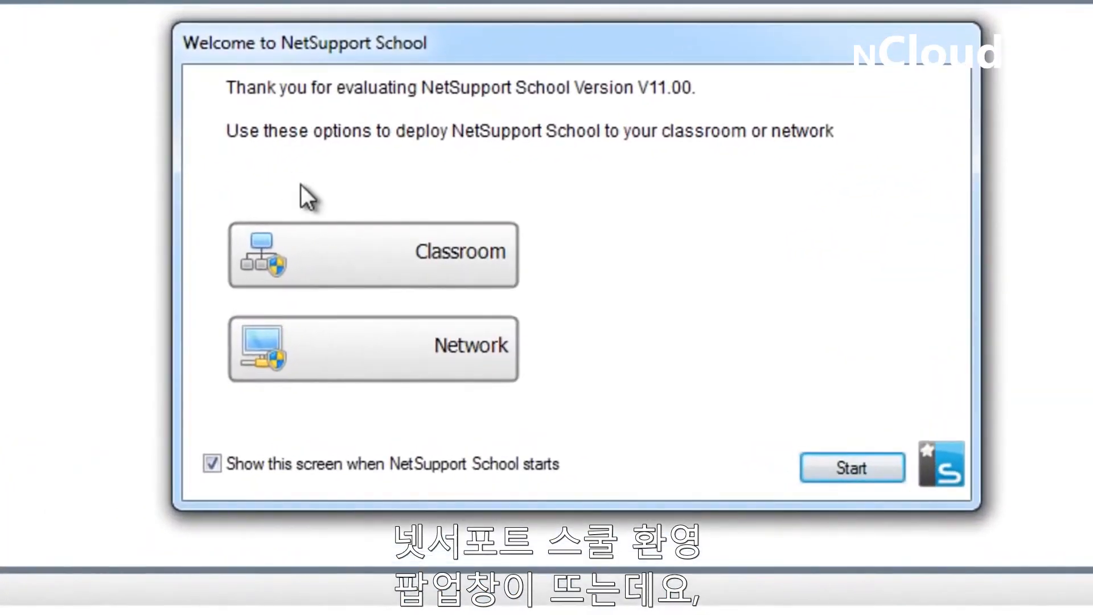
mouse_move(359, 251)
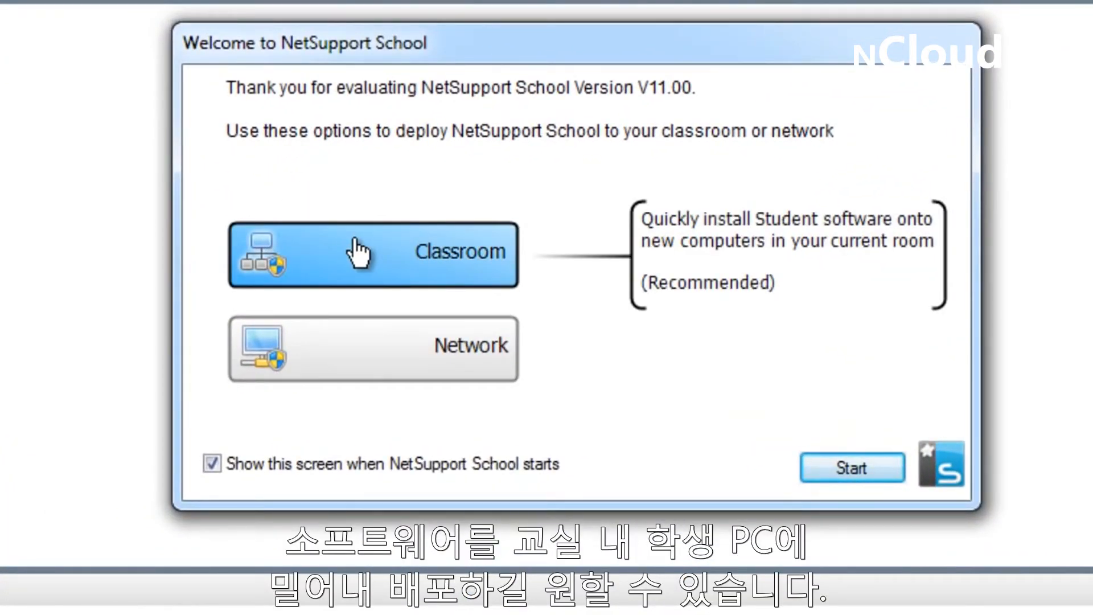
mouse_move(379, 357)
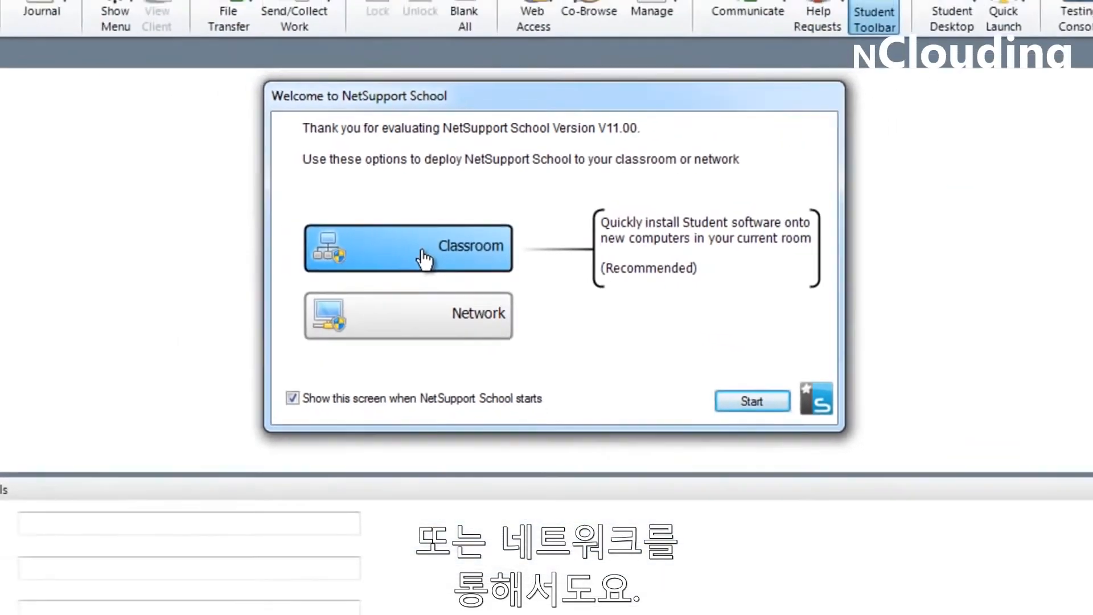
left_click(392, 261)
left_click(599, 313)
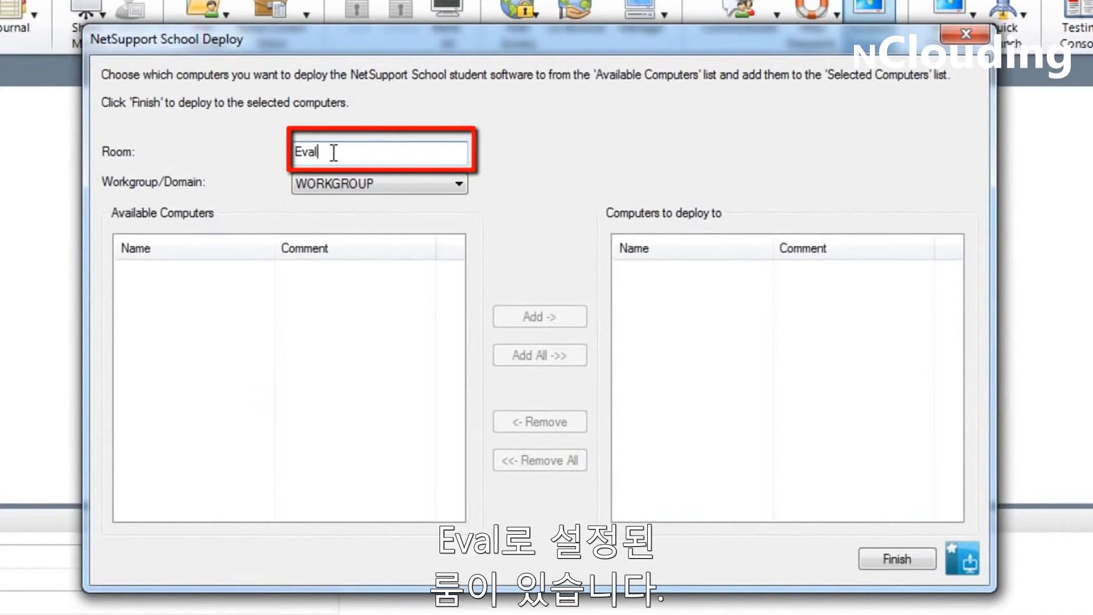
Step: Add a new IP address range from 10.0.1.201 to 10.0.1.208 to find the available computers
left_click(369, 182)
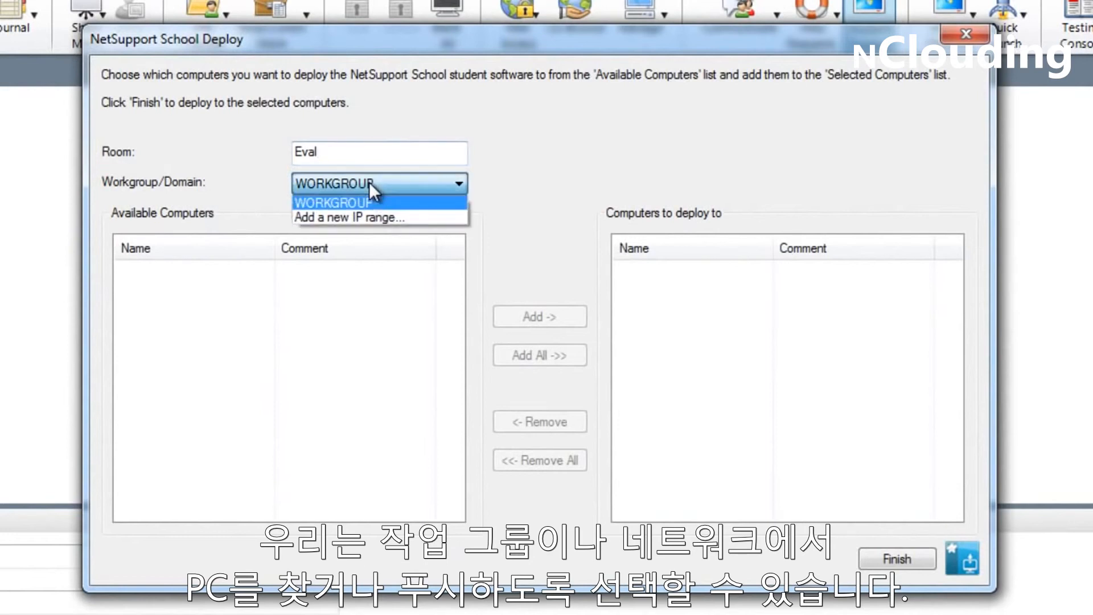
left_click(369, 217)
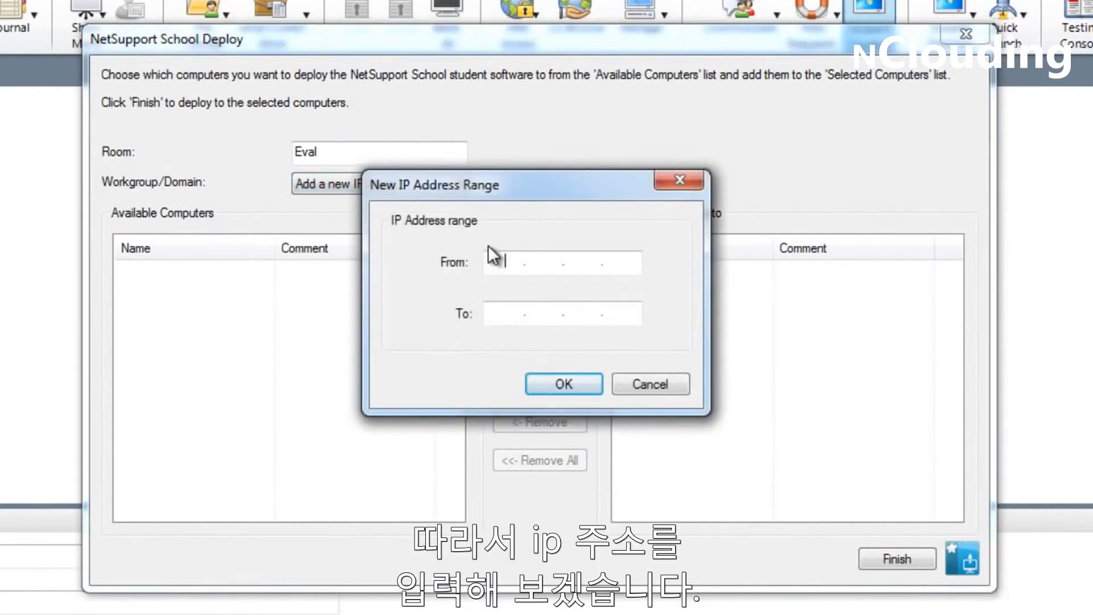
type("10.0.1.201")
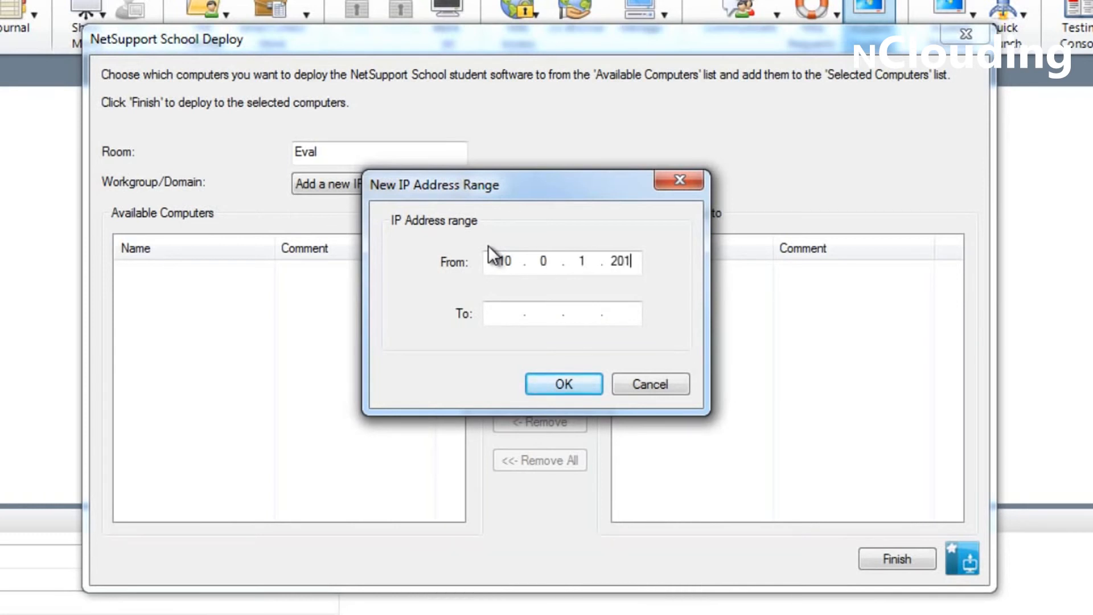
key("Tab")
type("10.0.1.208")
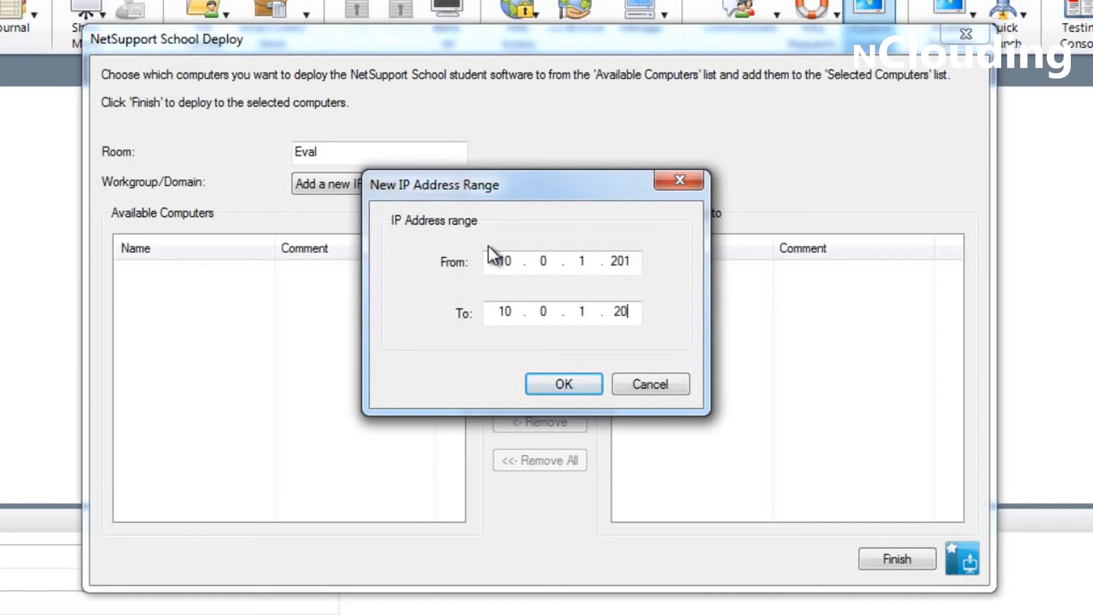
left_click(557, 380)
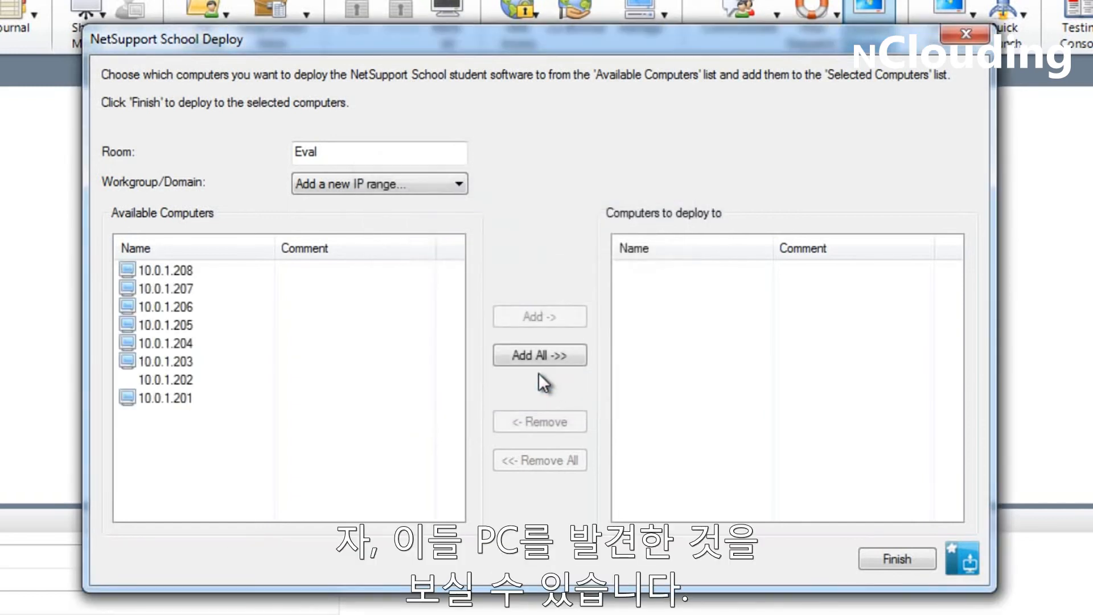
Step: Add computers 10.0.1.203 through 10.0.1.208 and 10.0.1.201 to the list of computers to deploy to, leaving out 10.0.1.202
left_click(184, 271)
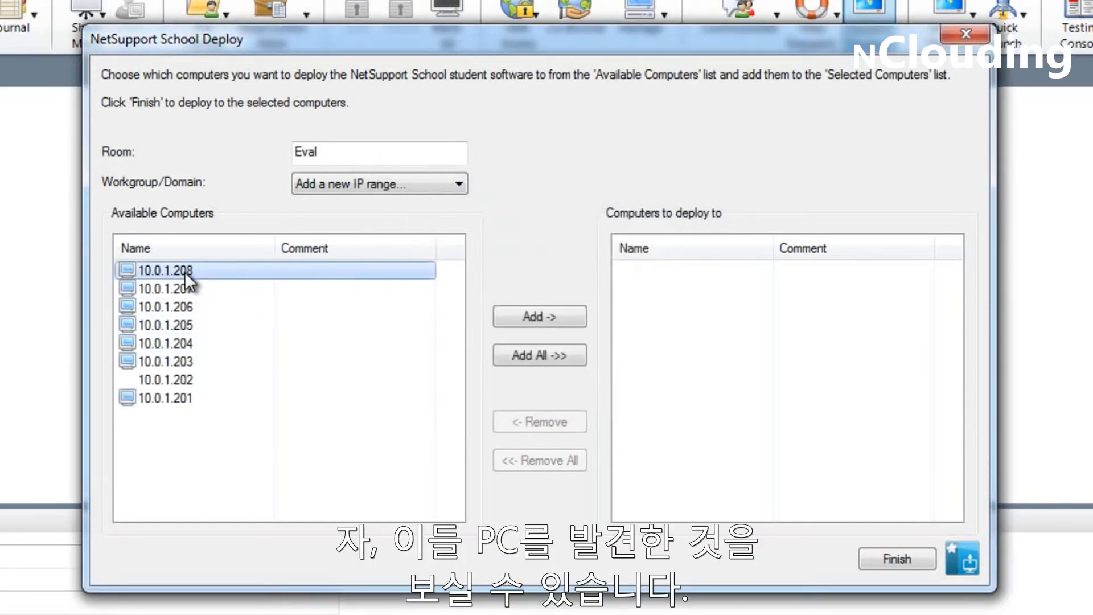
left_click(171, 359, "shift")
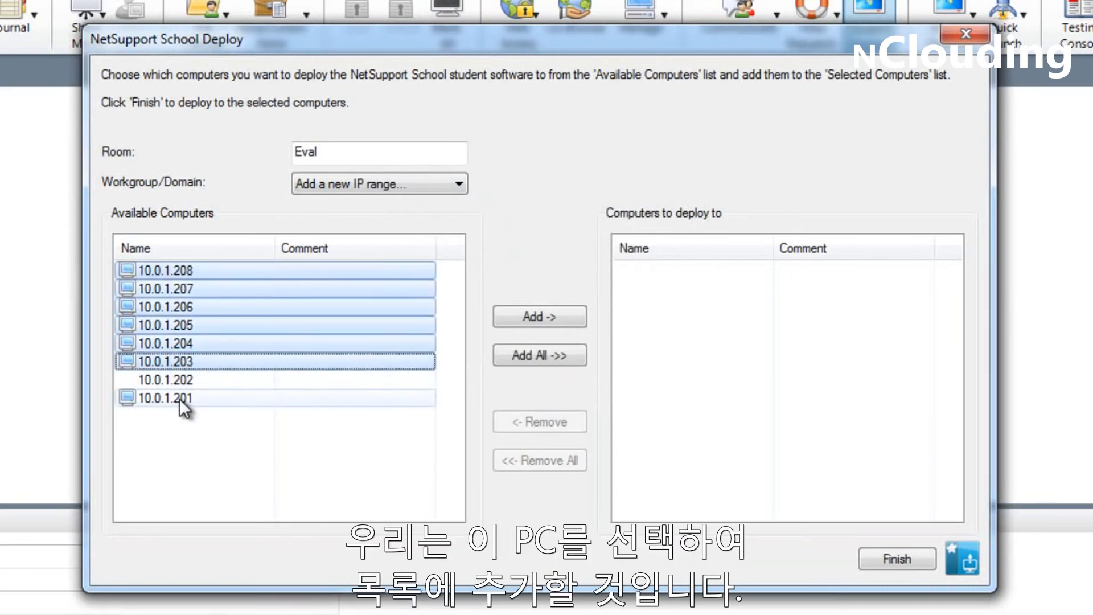
left_click(179, 398, "ctrl")
left_click(529, 316)
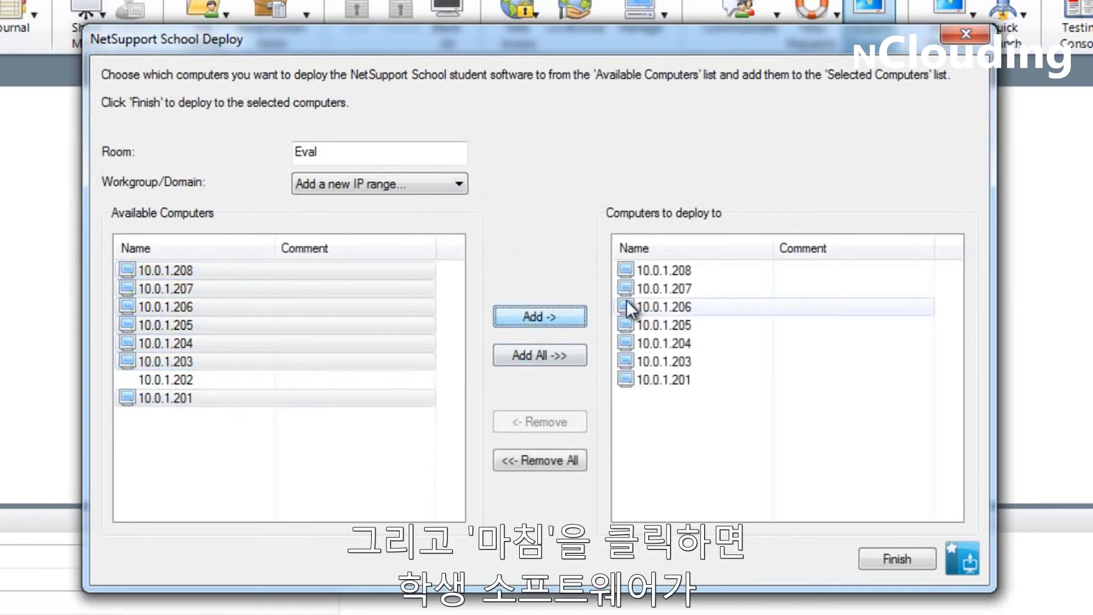